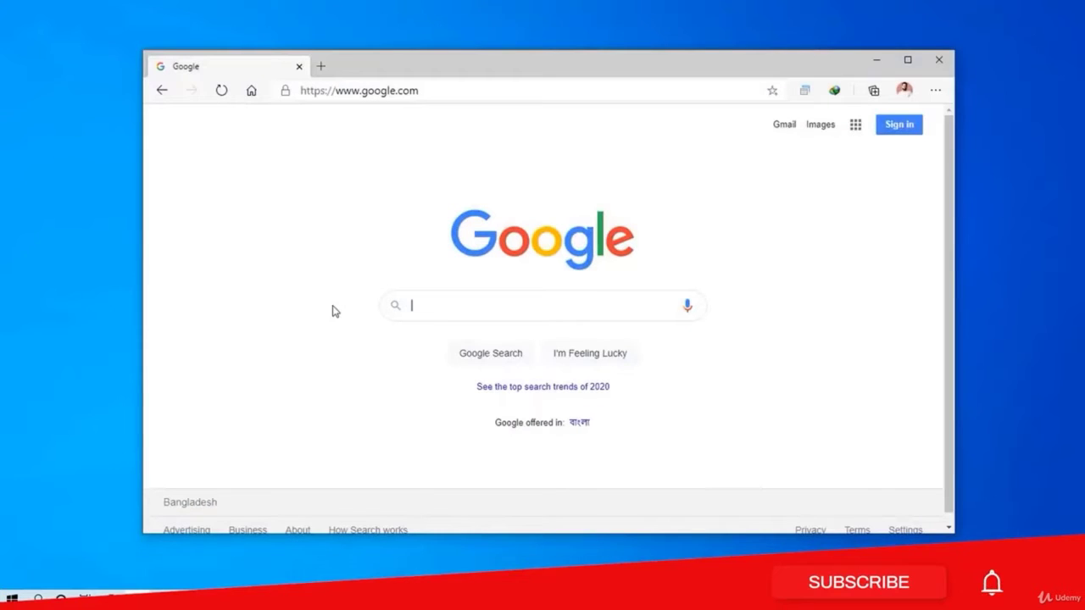
- Load the router address 192.168.0.1 in Edge's address bar
click(422, 91)
text(192.)
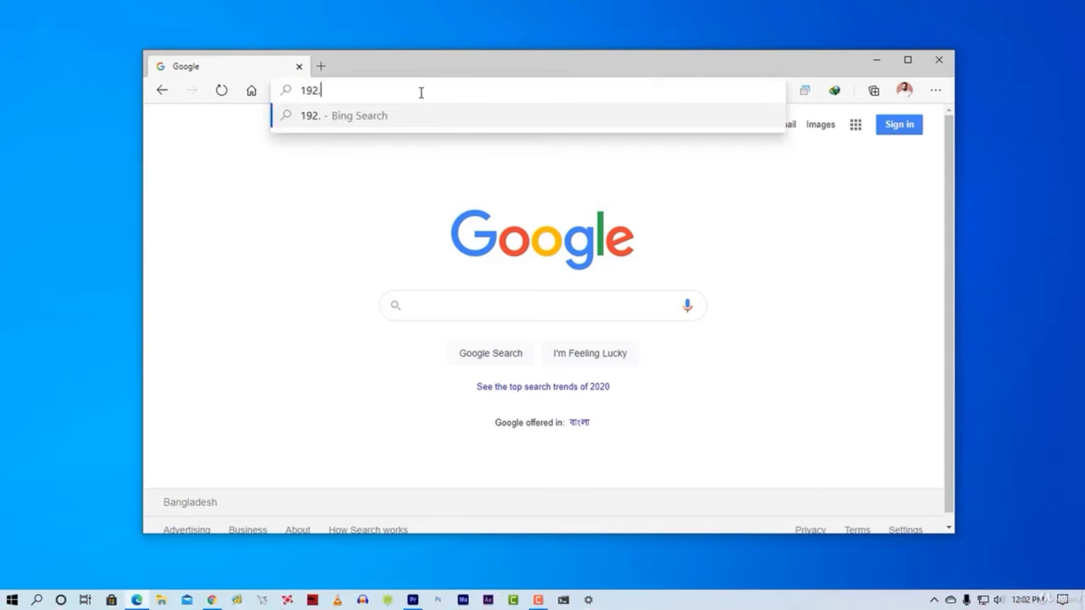
text(168.0.1)
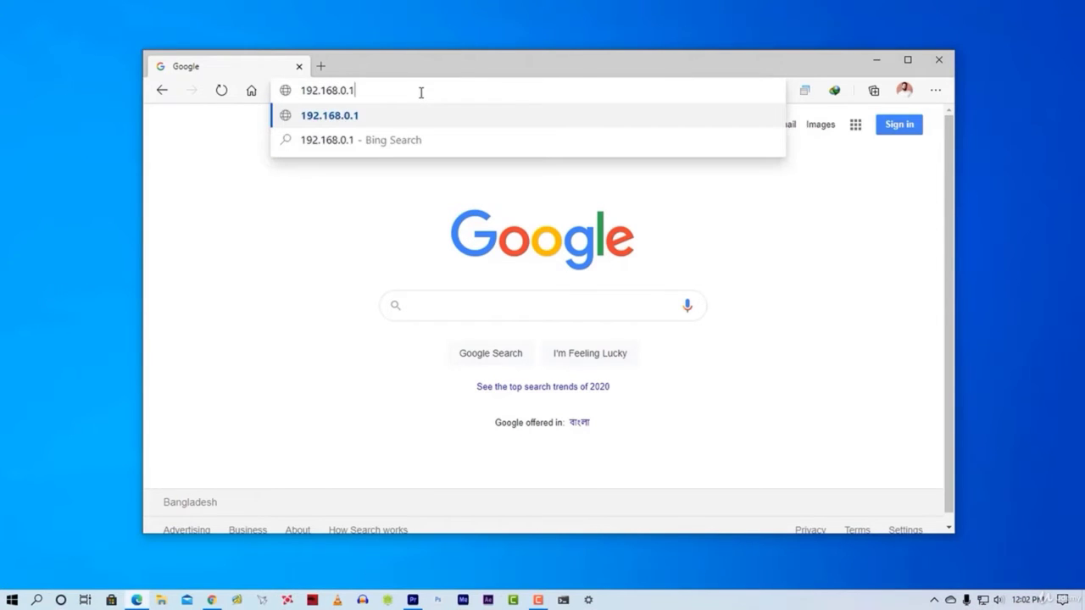
key(Return)
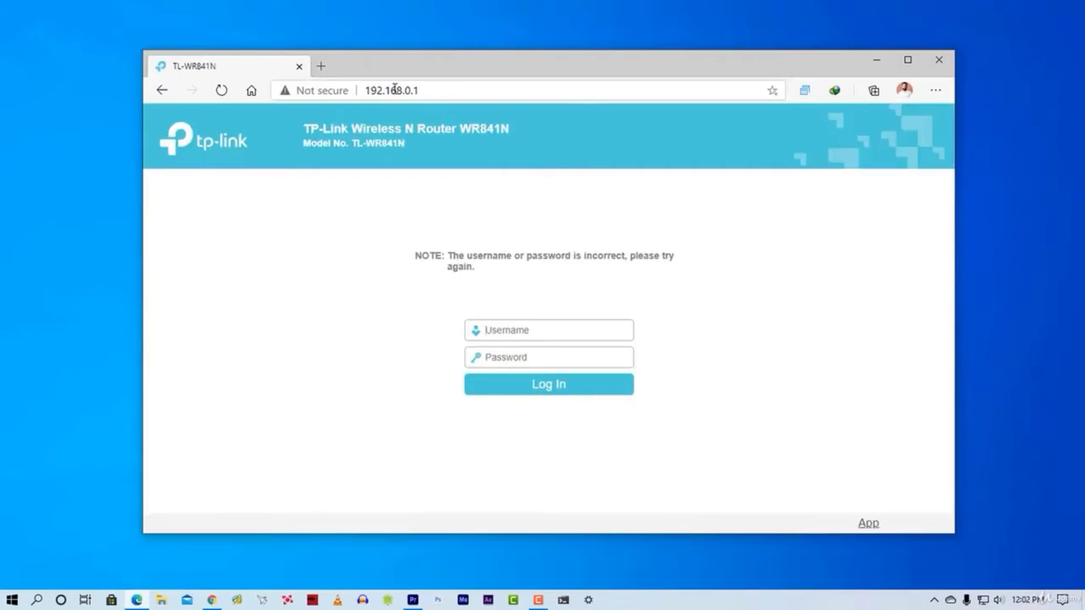
- Highlight the router address 192.168.0.1 in the address bar to point it out
drag(365, 90, 430, 90)
click(337, 230)
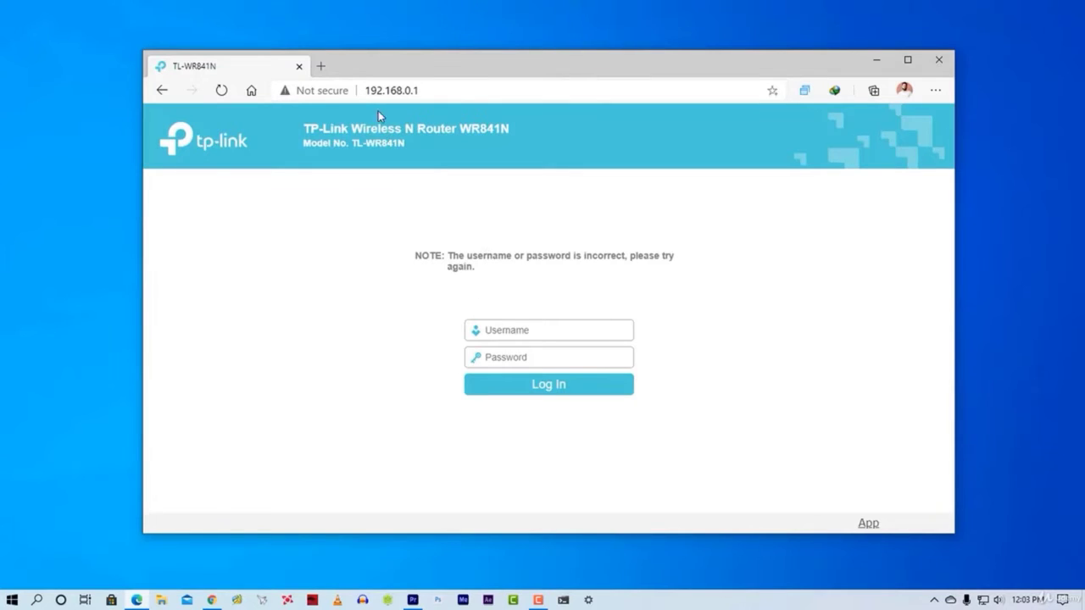
drag(367, 93, 480, 87)
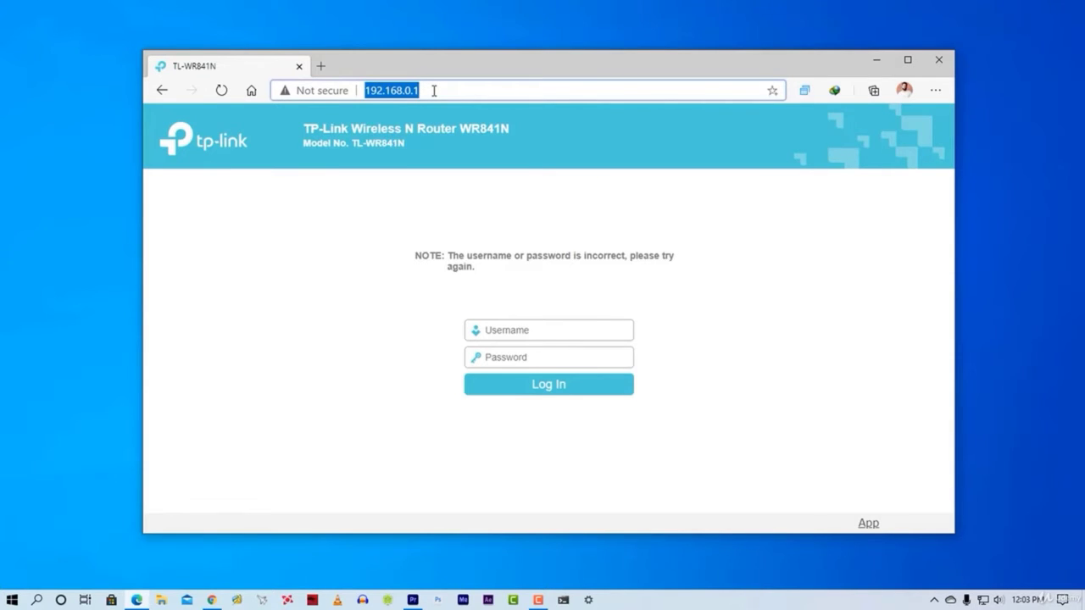
click(366, 267)
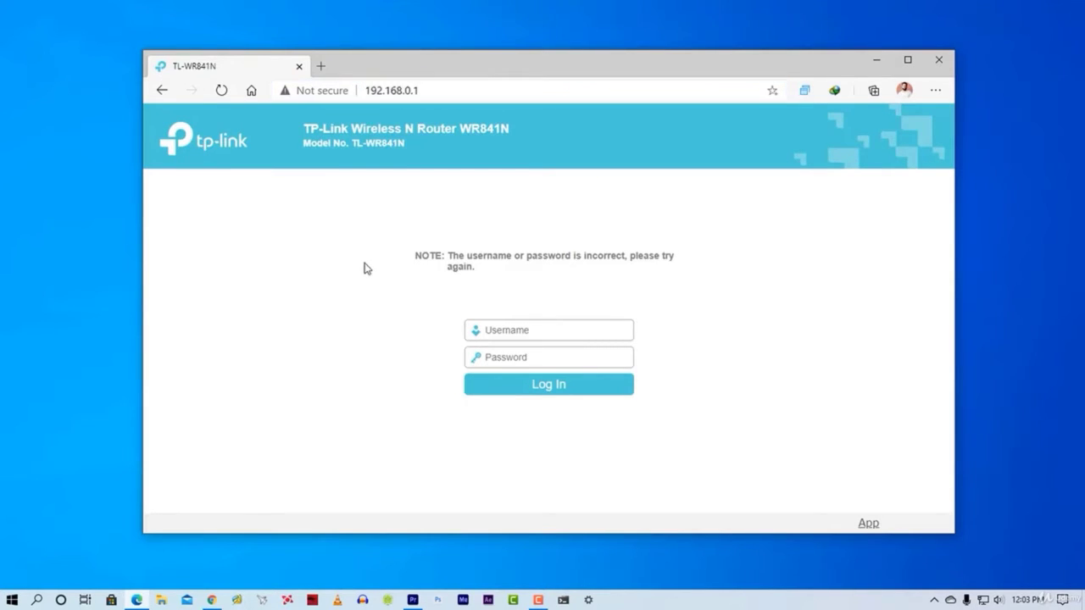
click(385, 91)
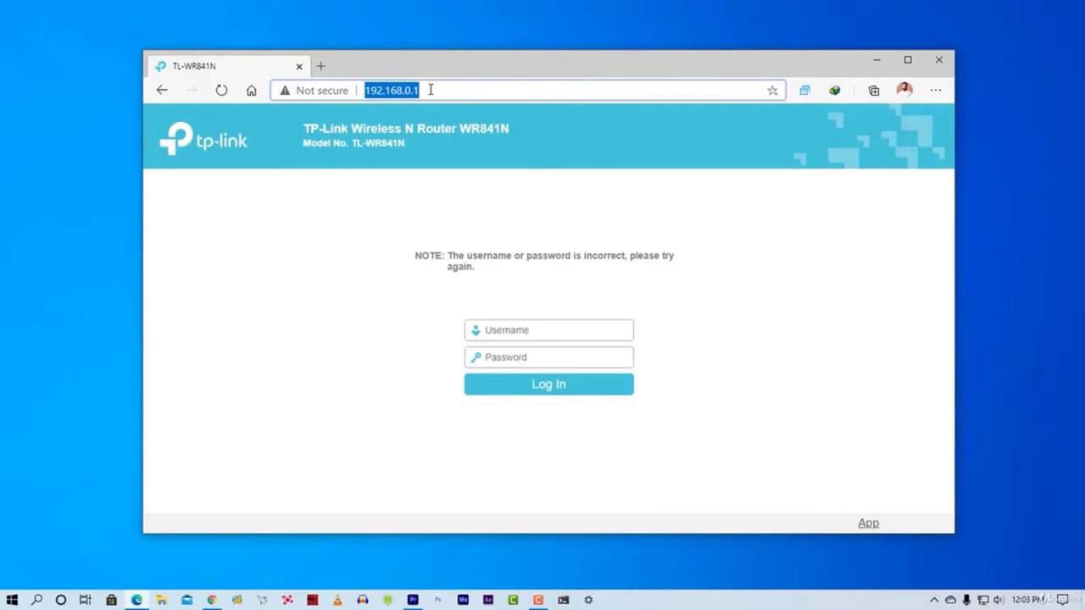
- Log in to the router as admin and decline saving the password
click(501, 330)
text(admin)
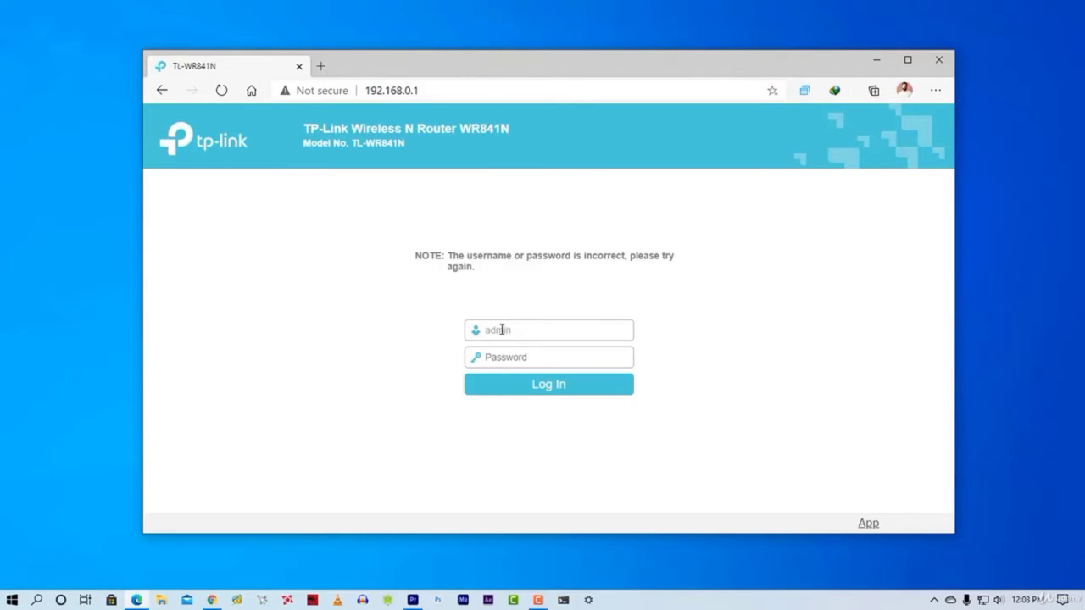
key(Tab)
text(admin)
key(Return)
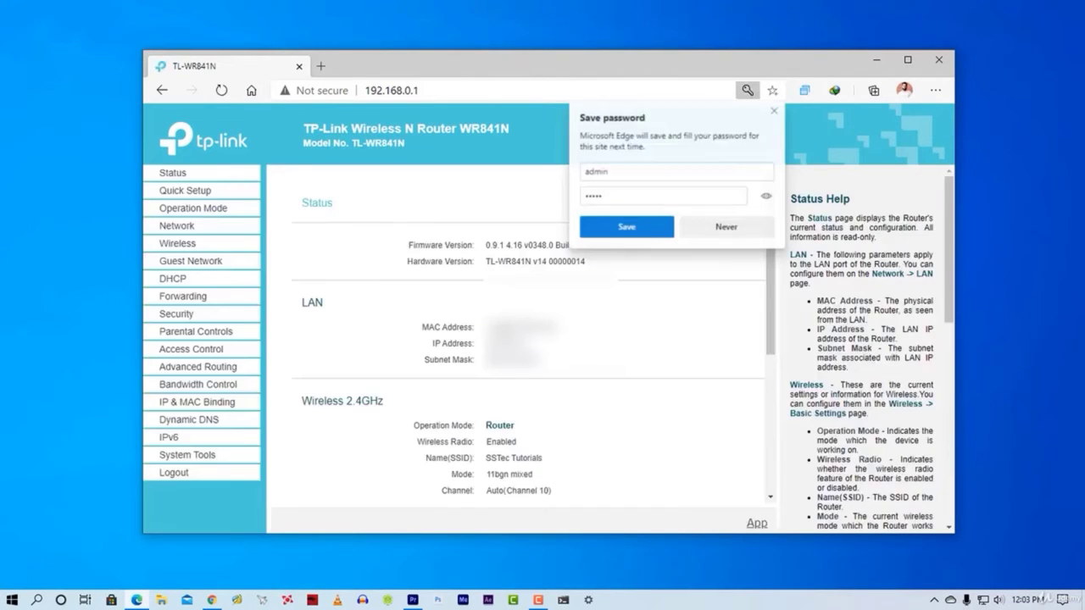
click(738, 228)
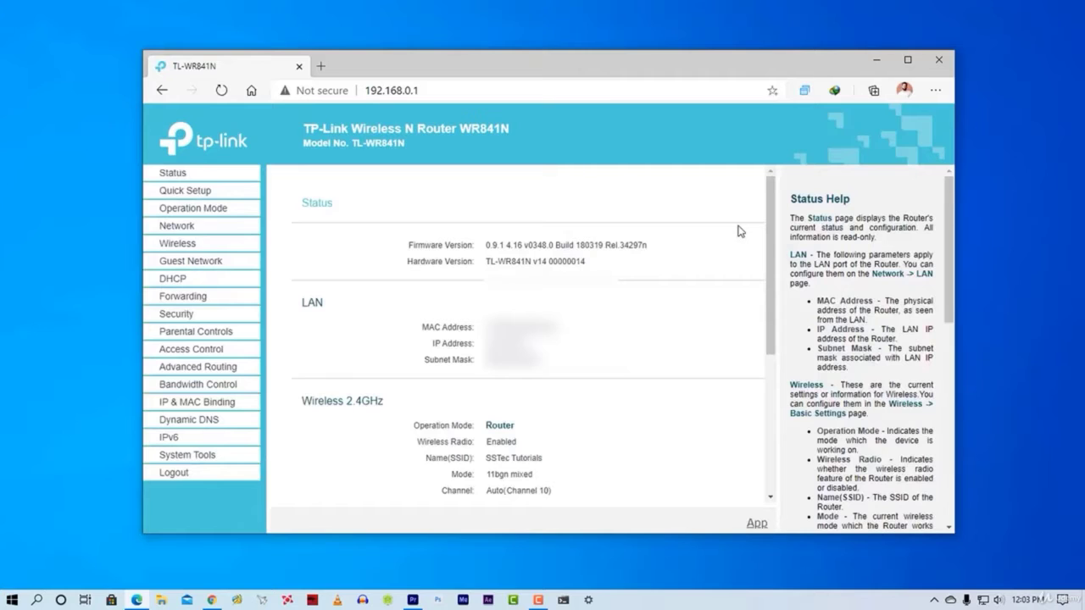
- Change the LAN IP address under Network > LAN to 192.168.0.100, save, and confirm the reboot
click(188, 229)
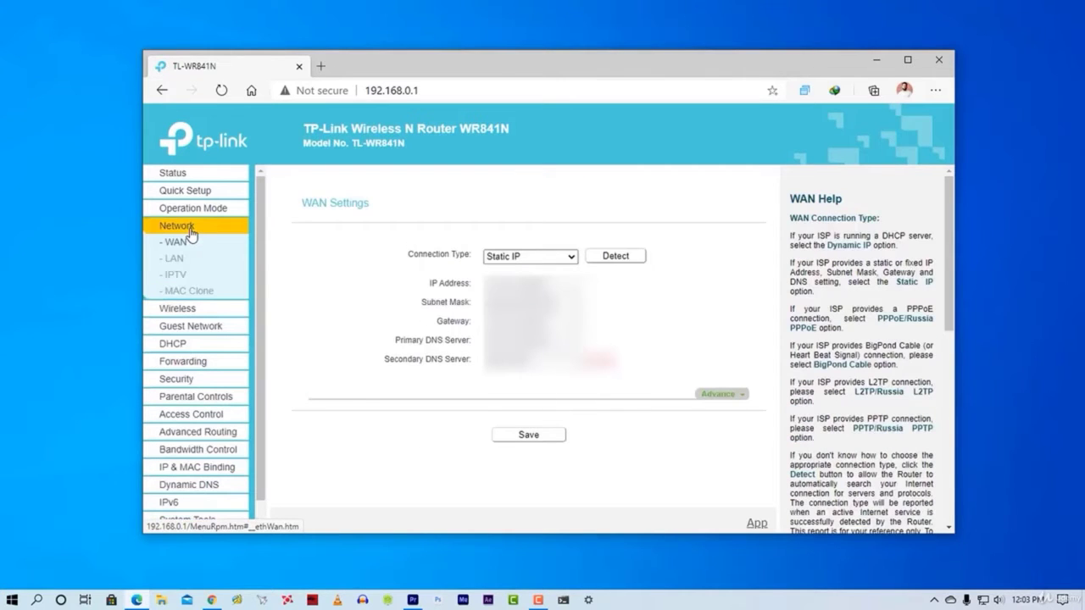
click(173, 258)
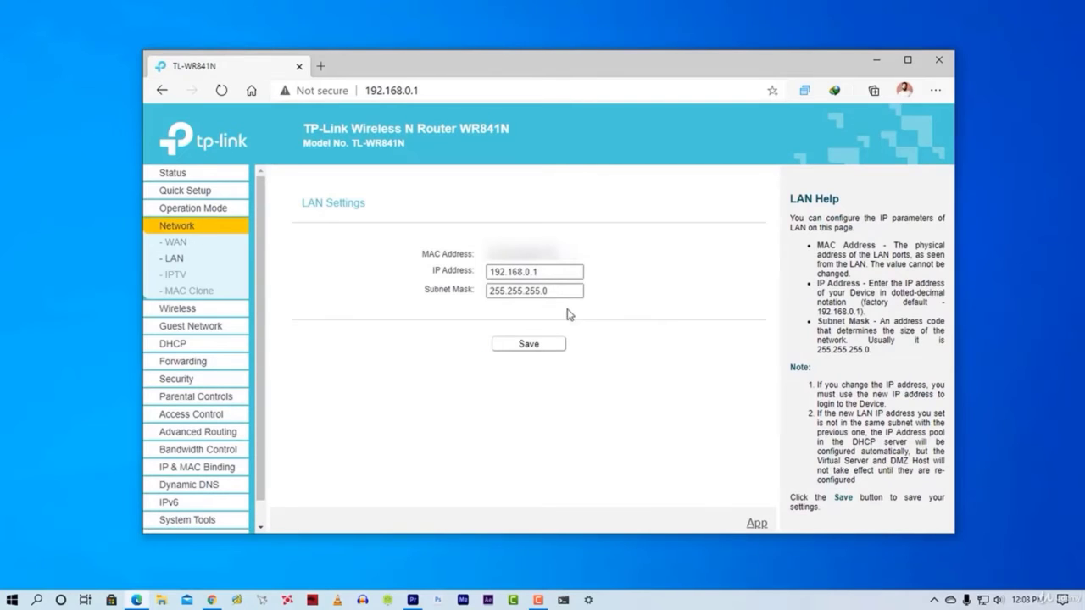
click(548, 273)
double_click(557, 272)
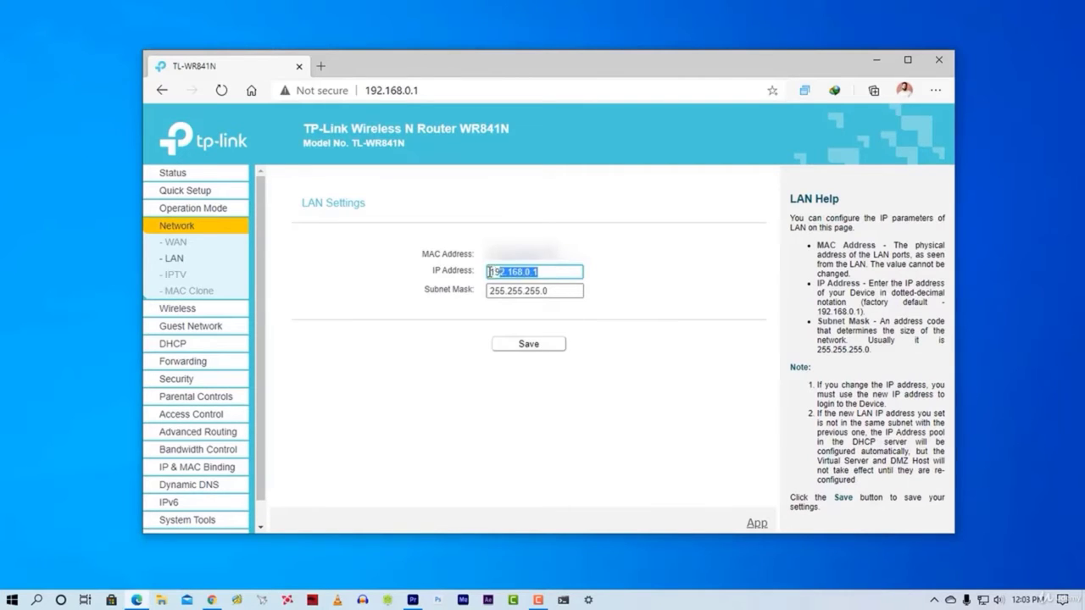
click(557, 273)
double_click(557, 272)
click(552, 272)
text(00)
click(537, 347)
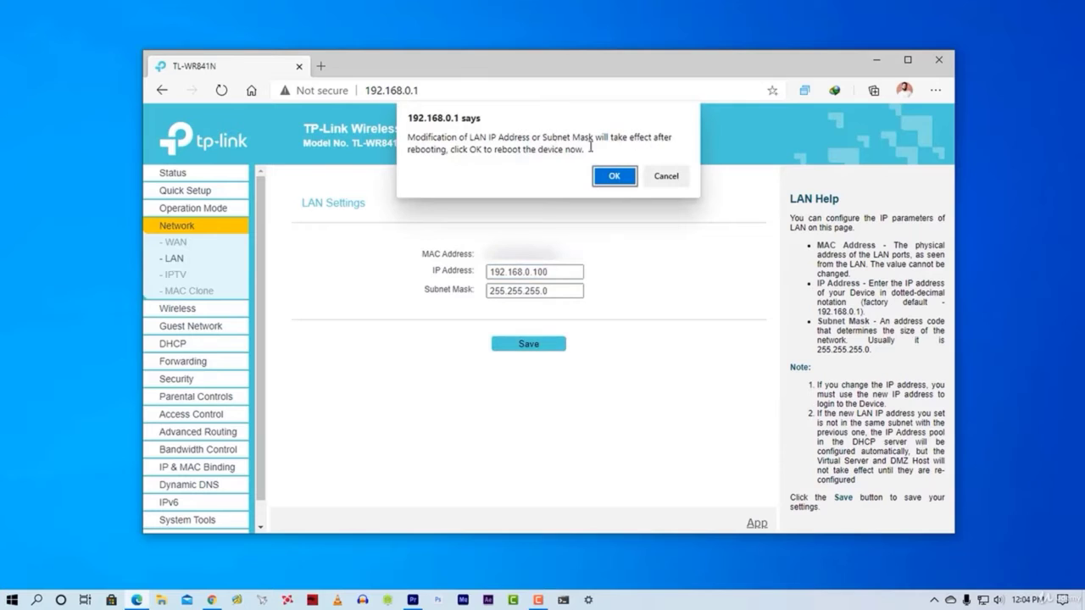
click(614, 181)
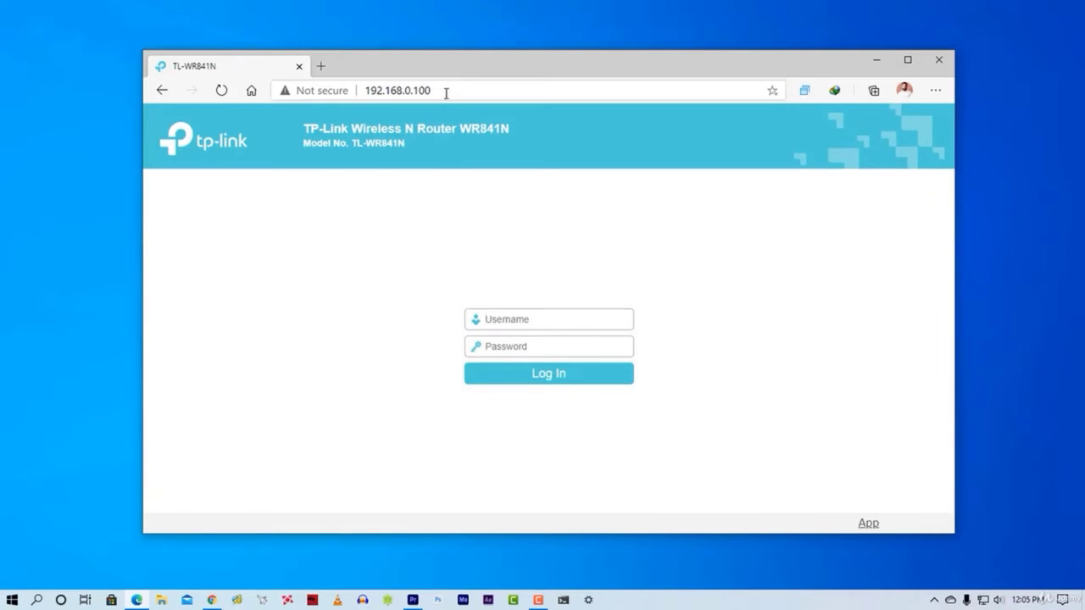
- Try loading the old address 192.168.0.1 in a new tab
drag(446, 90, 366, 99)
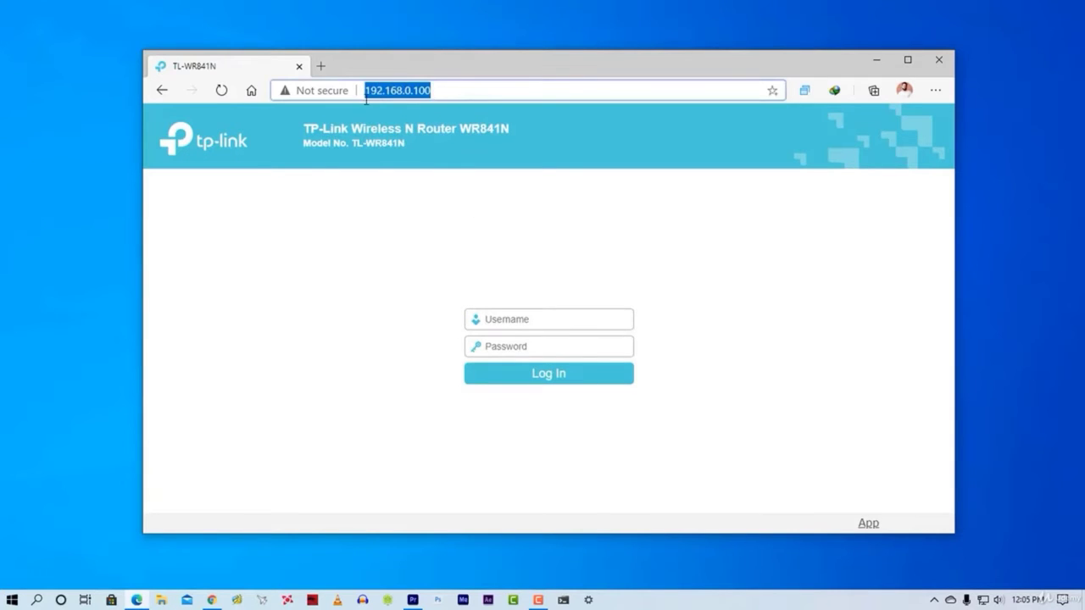
click(377, 238)
click(321, 67)
text(192.168.0.1)
key(Return)
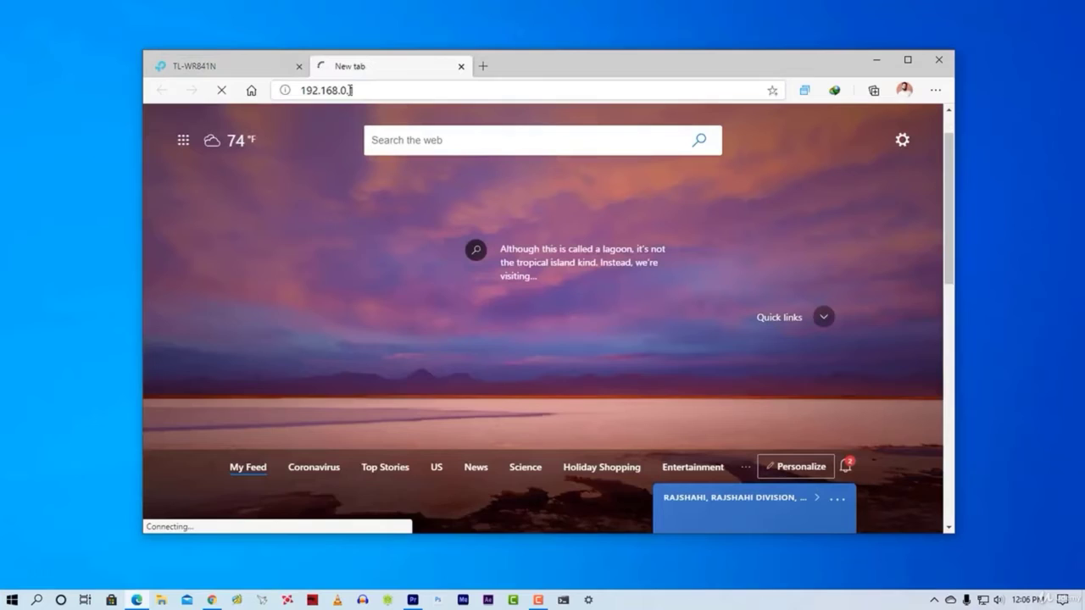
- Close the unreachable 192.168.0.1 tab and return to the 192.168.0.100 login fields
click(348, 93)
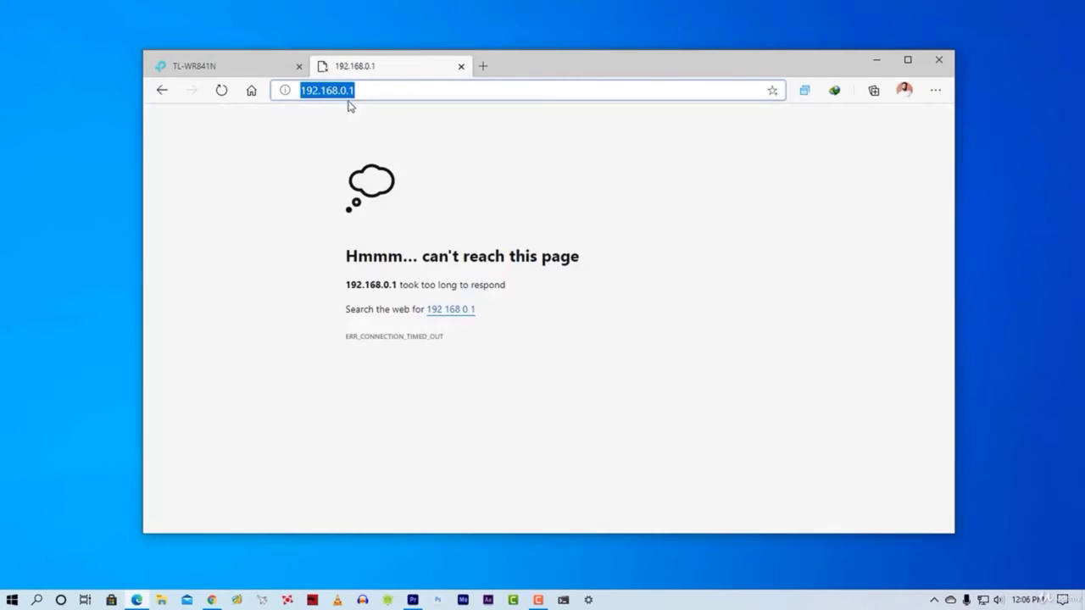
click(509, 237)
key(ctrl+w)
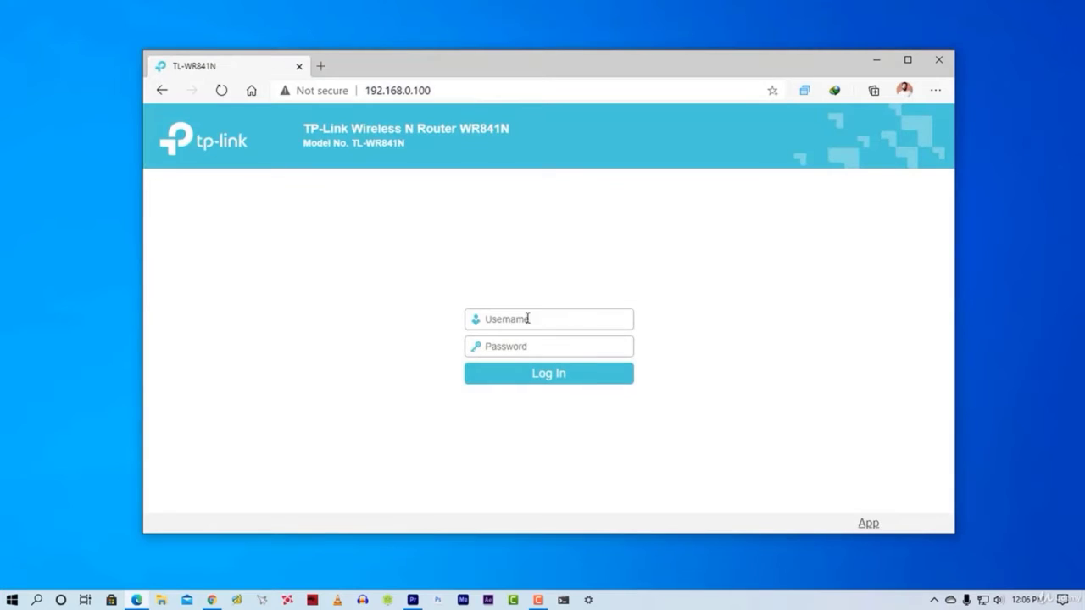
drag(447, 306, 726, 361)
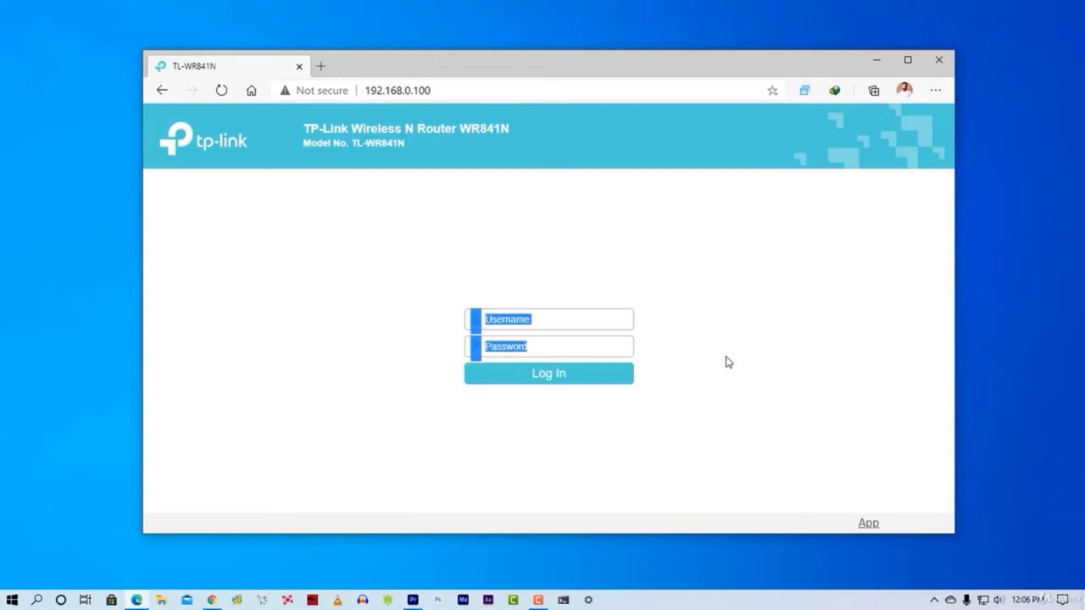
click(530, 315)
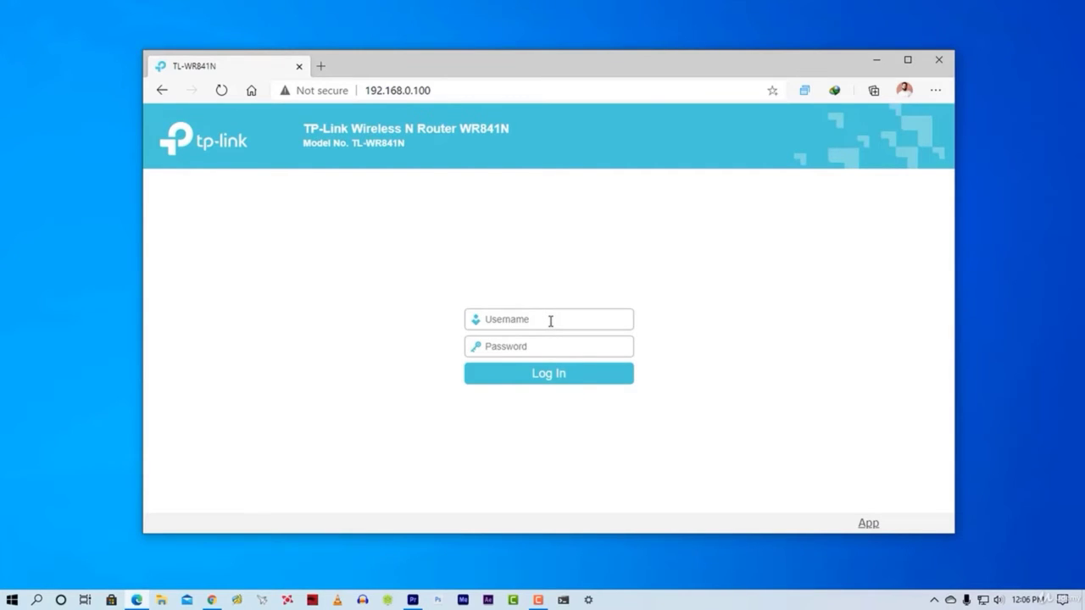
- Log in as admin and reach the System Tools > Password page
click(550, 322)
text(admin)
click(538, 344)
text(admin)
click(538, 381)
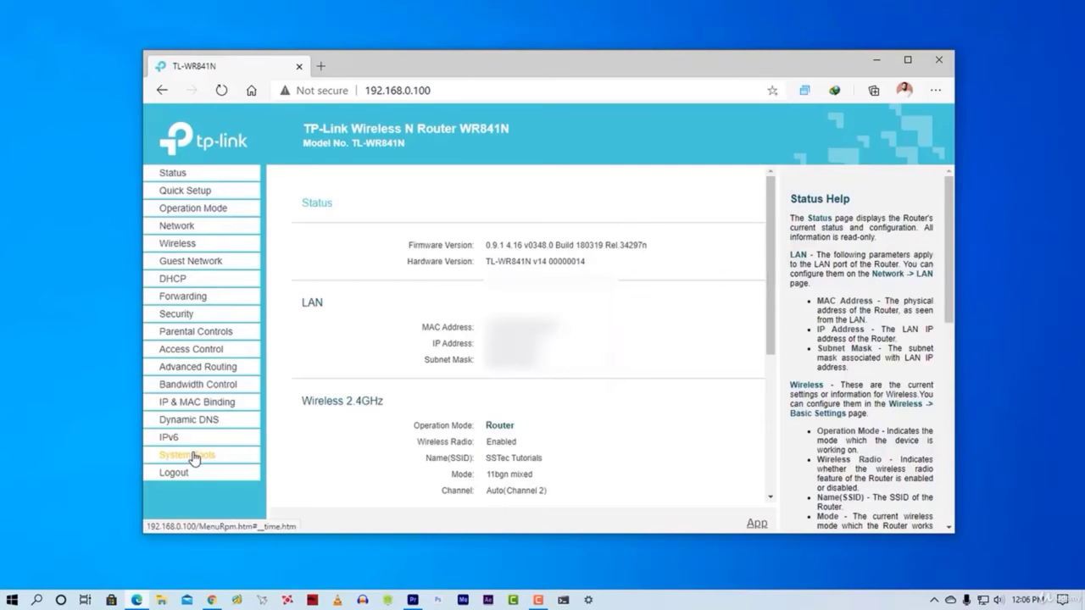
click(194, 458)
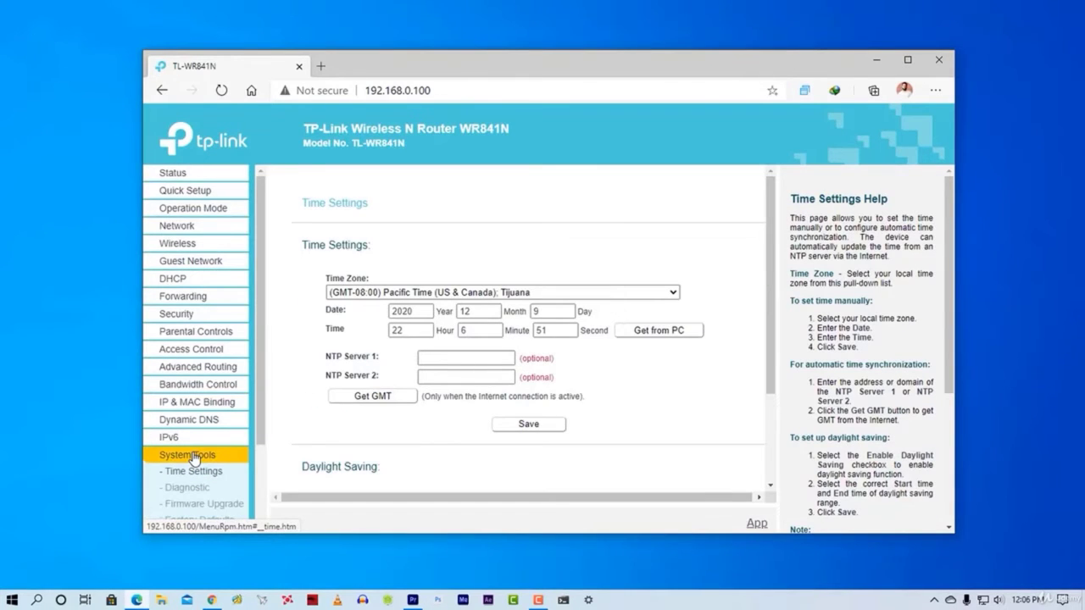
scroll(194, 459, down, 3)
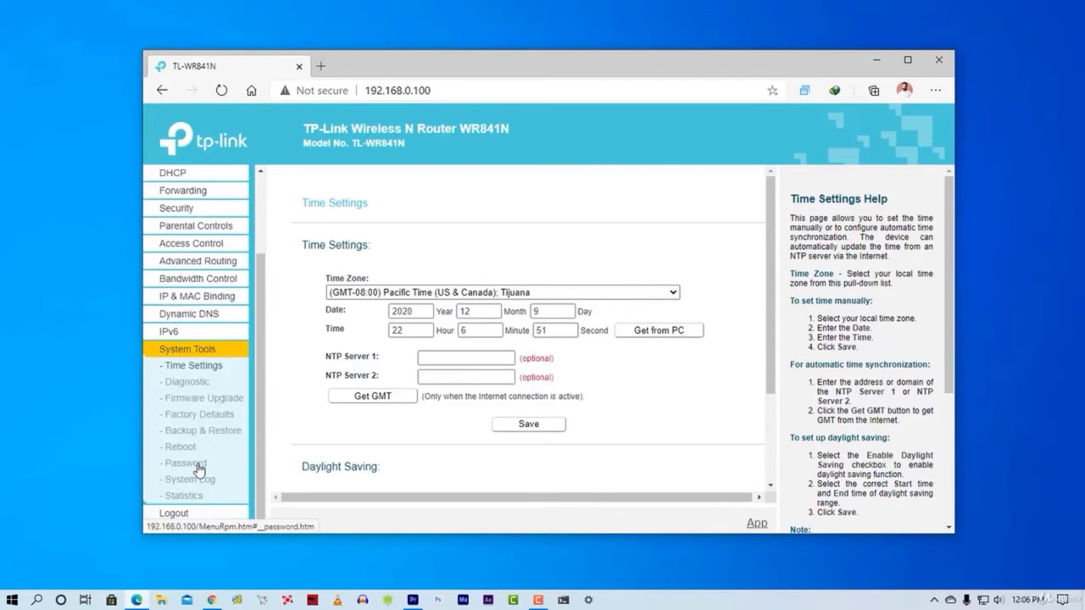
click(197, 467)
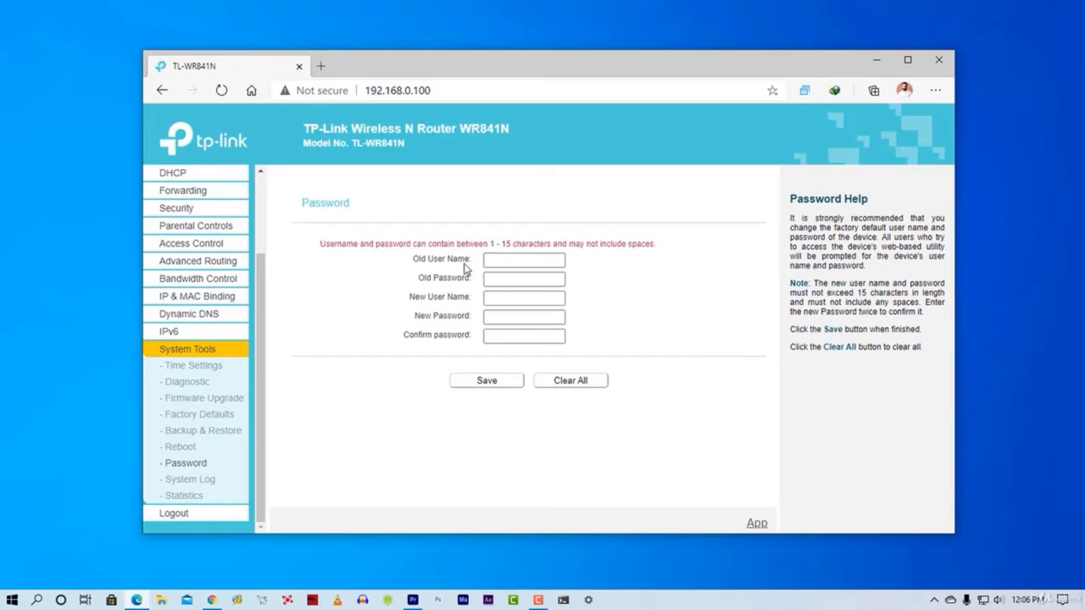
- Replace the admin/admin login with a new username and password, entered twice, and save
click(507, 262)
text(admin)
click(504, 279)
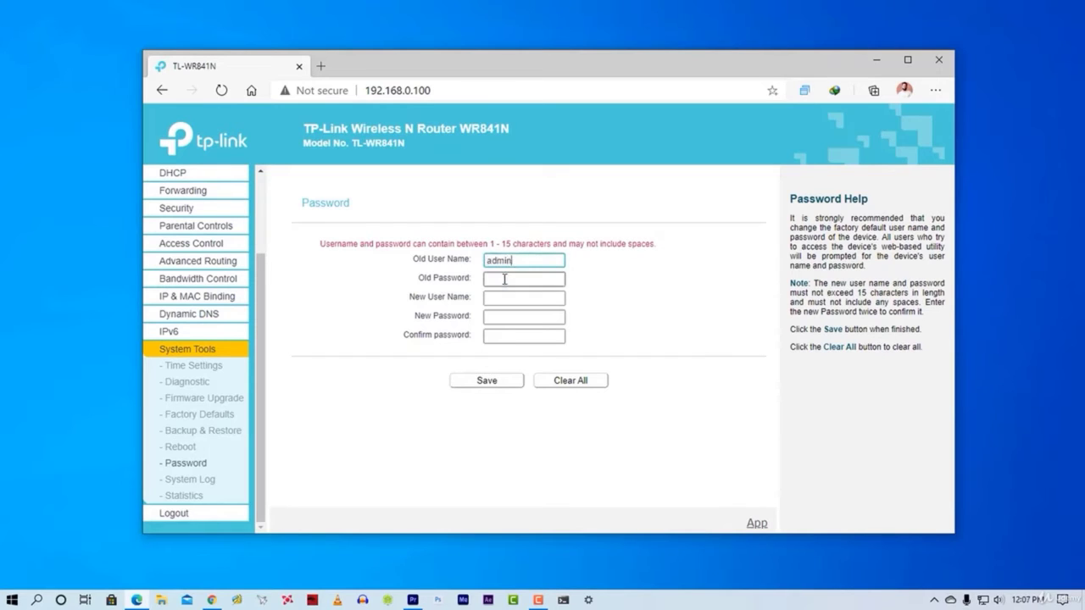
text(admin)
click(507, 298)
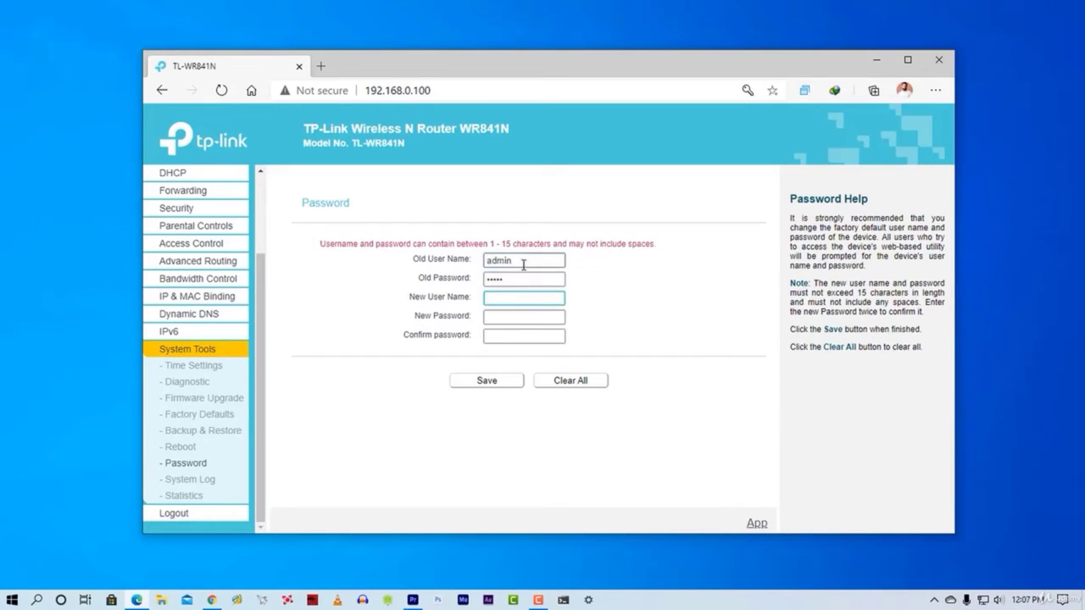
text(Shakeel)
click(508, 315)
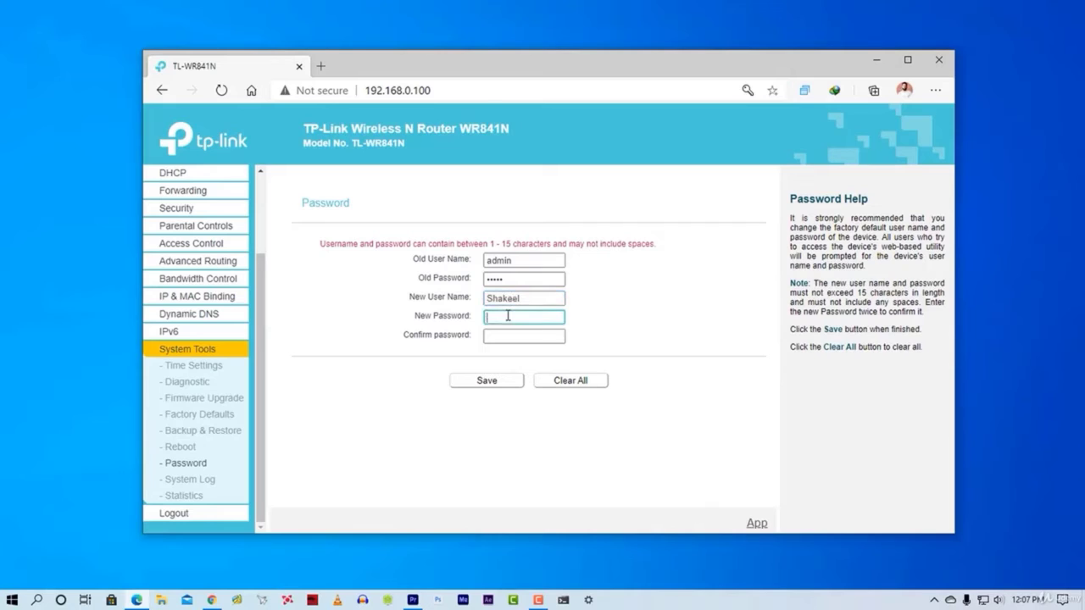
text(a*)
click(507, 336)
text(************)
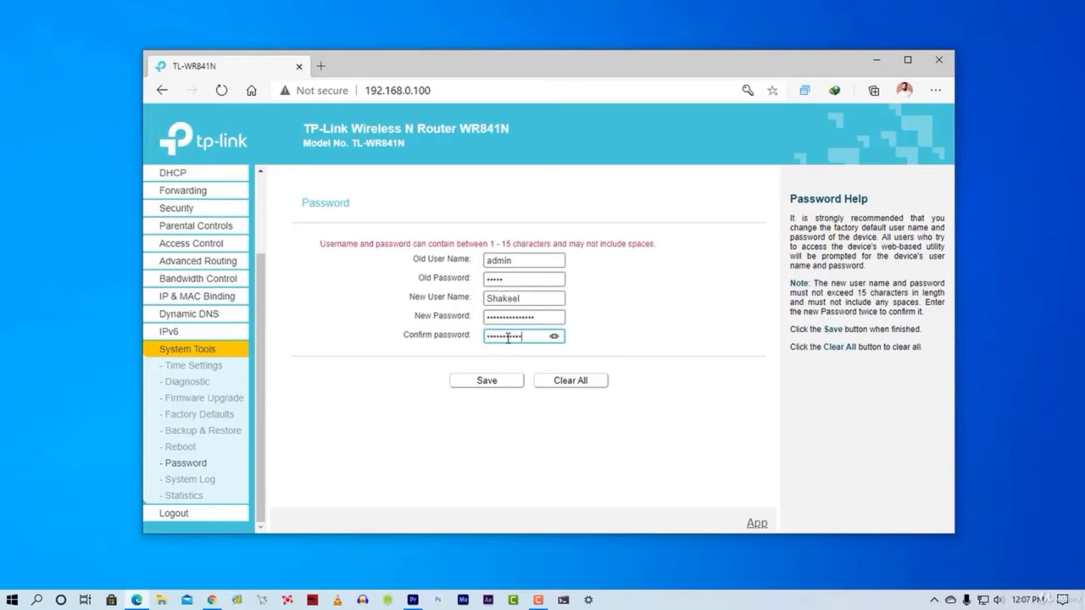
click(485, 381)
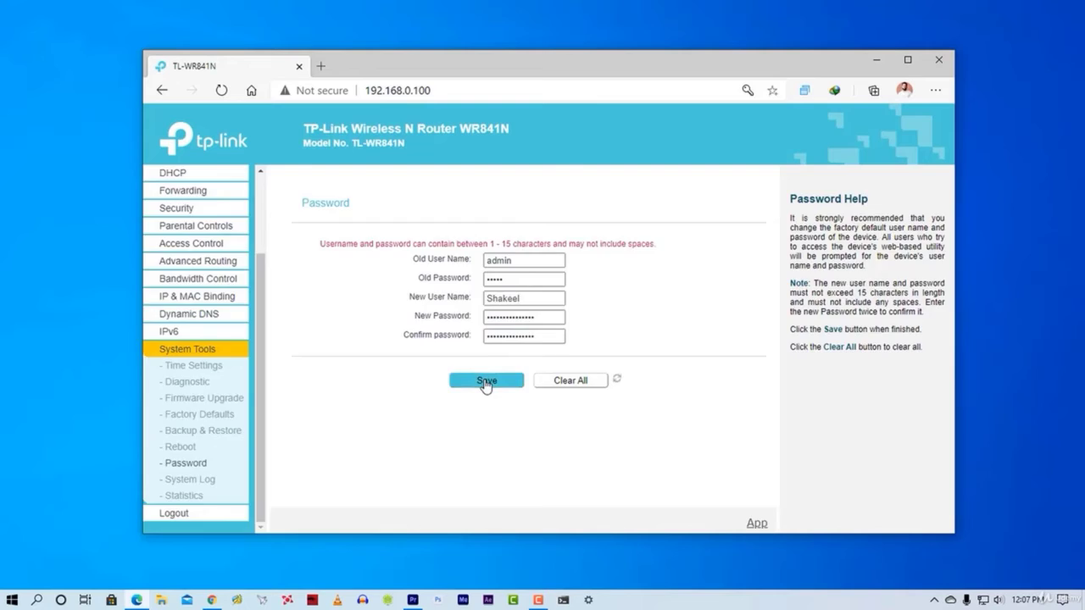
- After admin/admin is rejected, log in with the new username and password
click(500, 322)
text(admin)
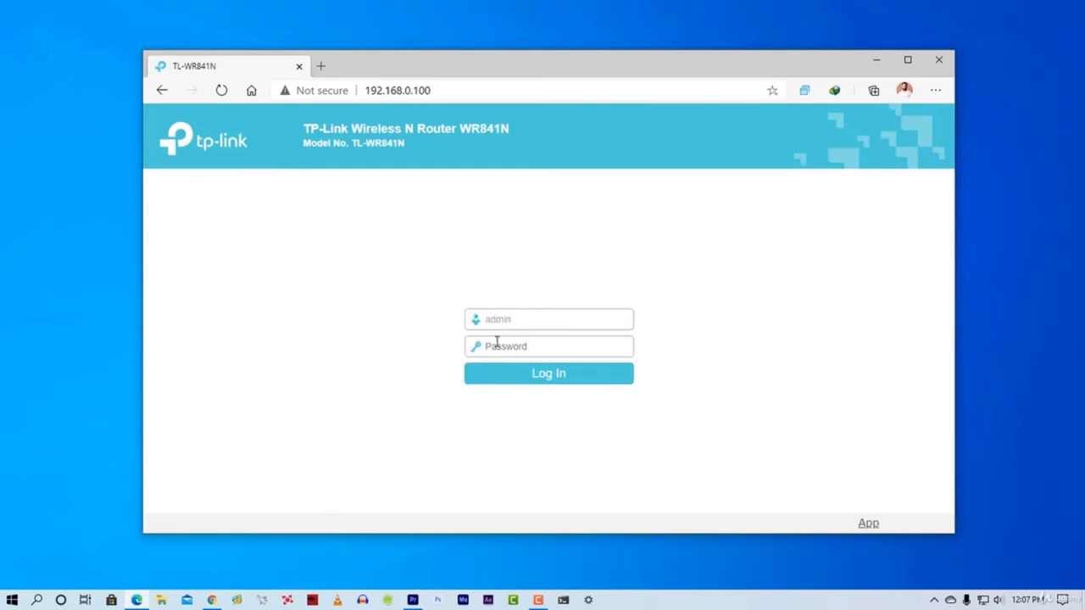
click(497, 343)
text(admin)
click(519, 384)
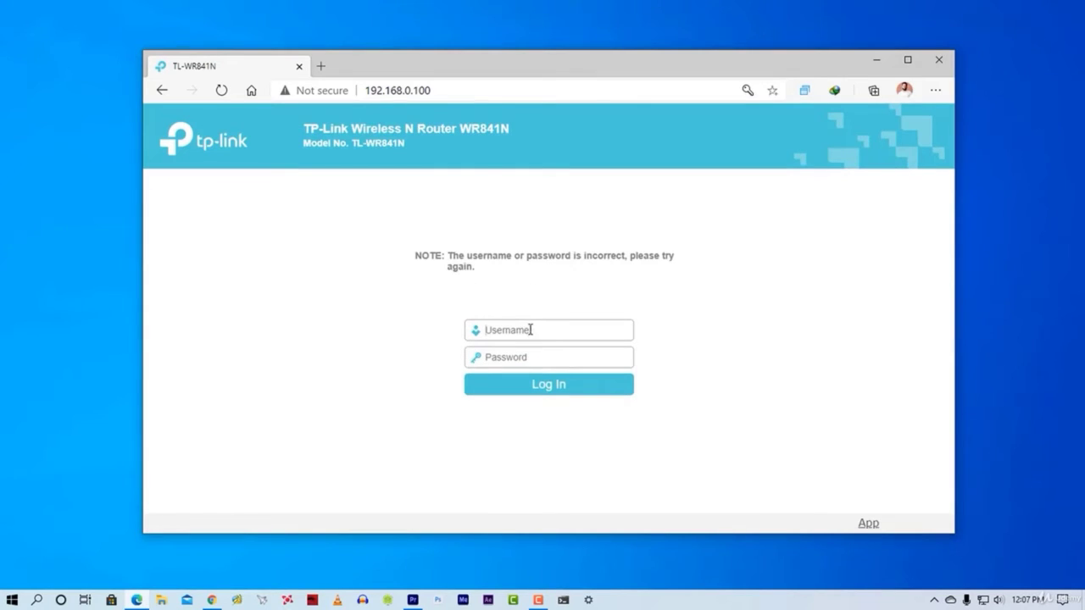
click(537, 331)
click(517, 357)
text(ad)
click(534, 394)
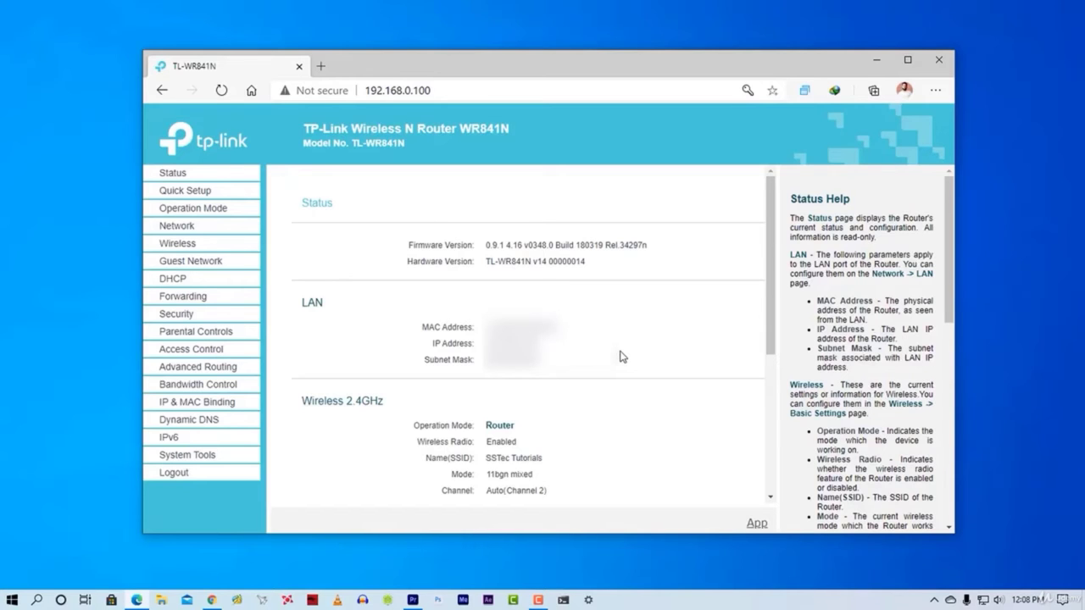
- Disable WPS under Wireless > WPS
click(180, 244)
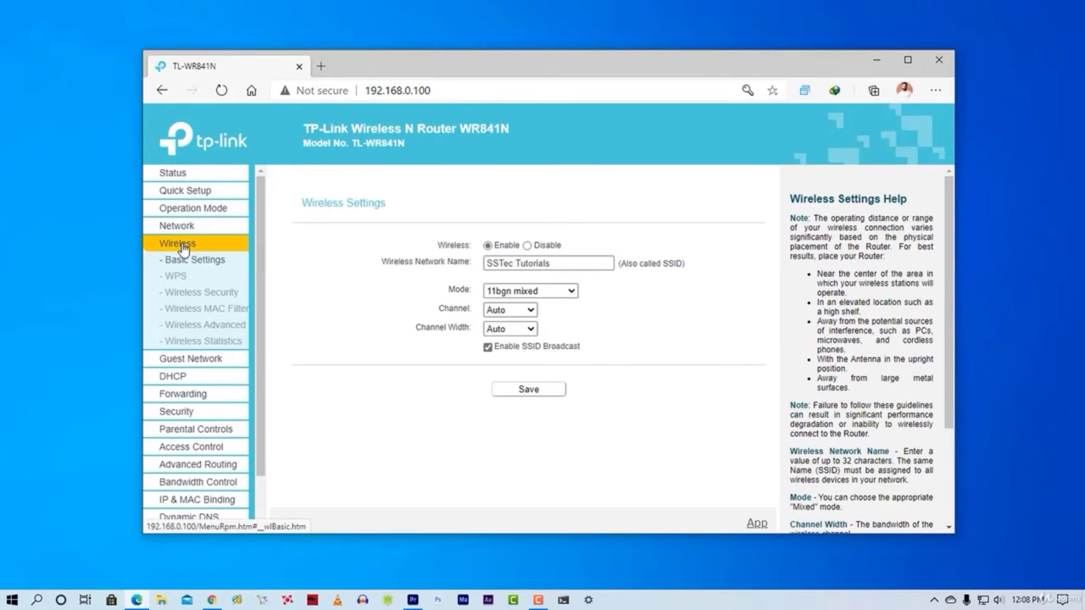
click(178, 276)
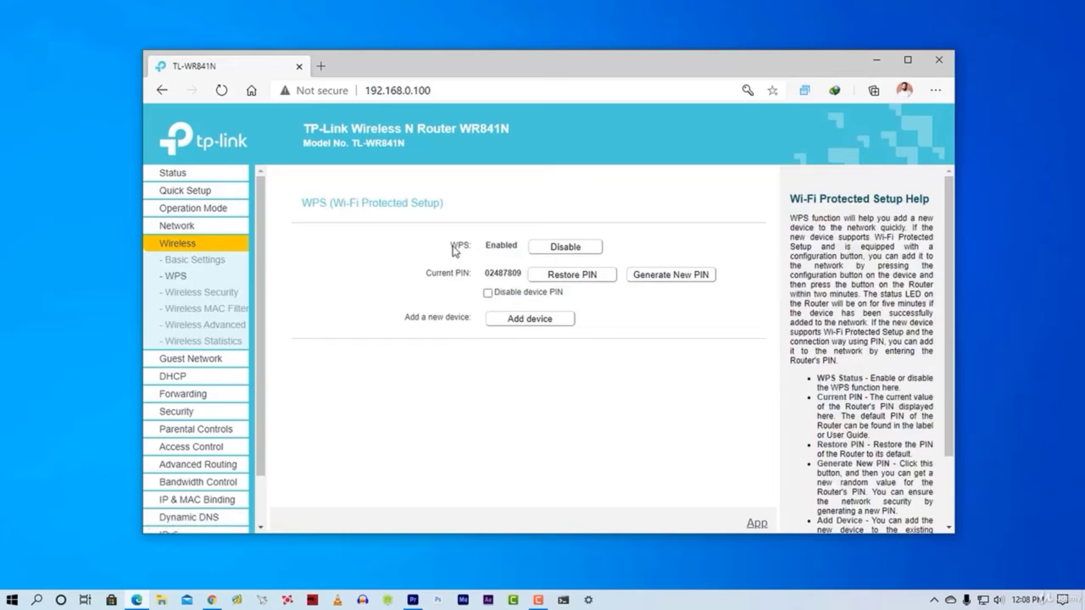
drag(455, 250, 519, 250)
click(566, 247)
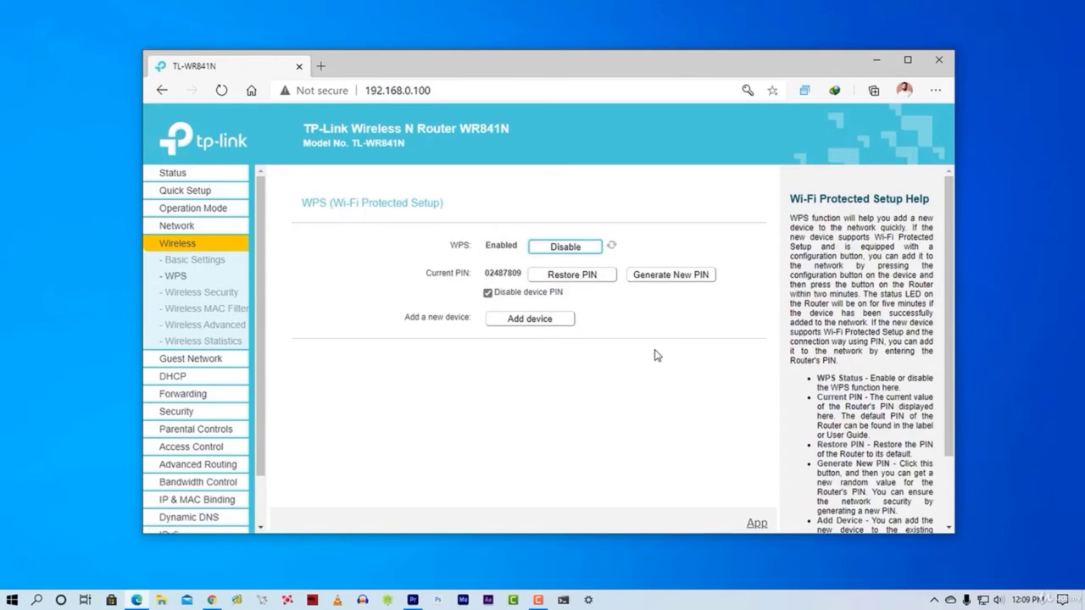
- Set Wireless Security to version WPA2-PSK with AES encryption
click(221, 300)
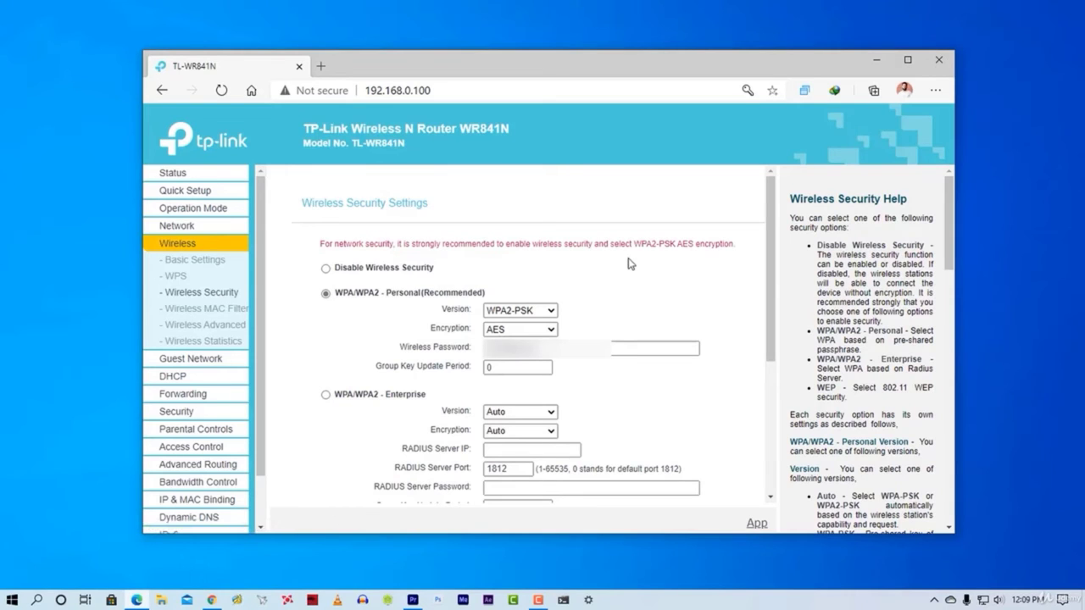
click(549, 310)
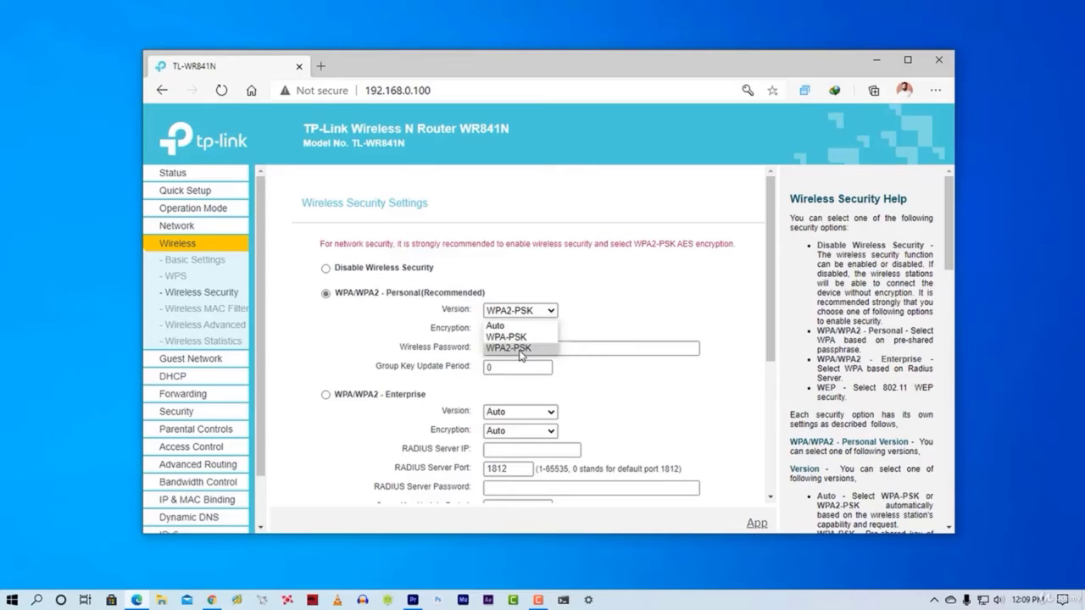
click(520, 348)
click(543, 332)
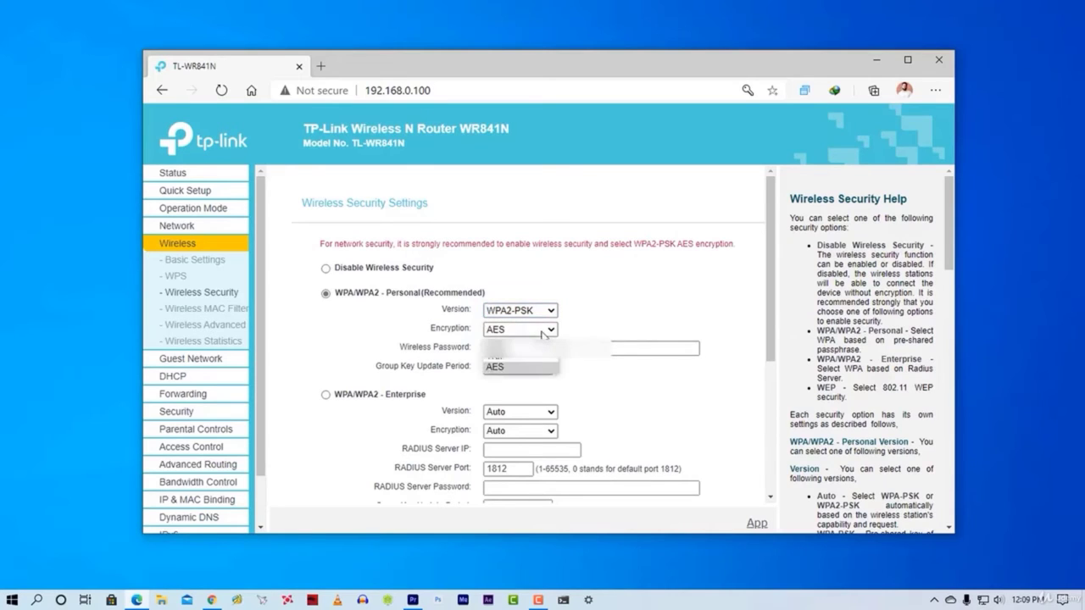
click(519, 368)
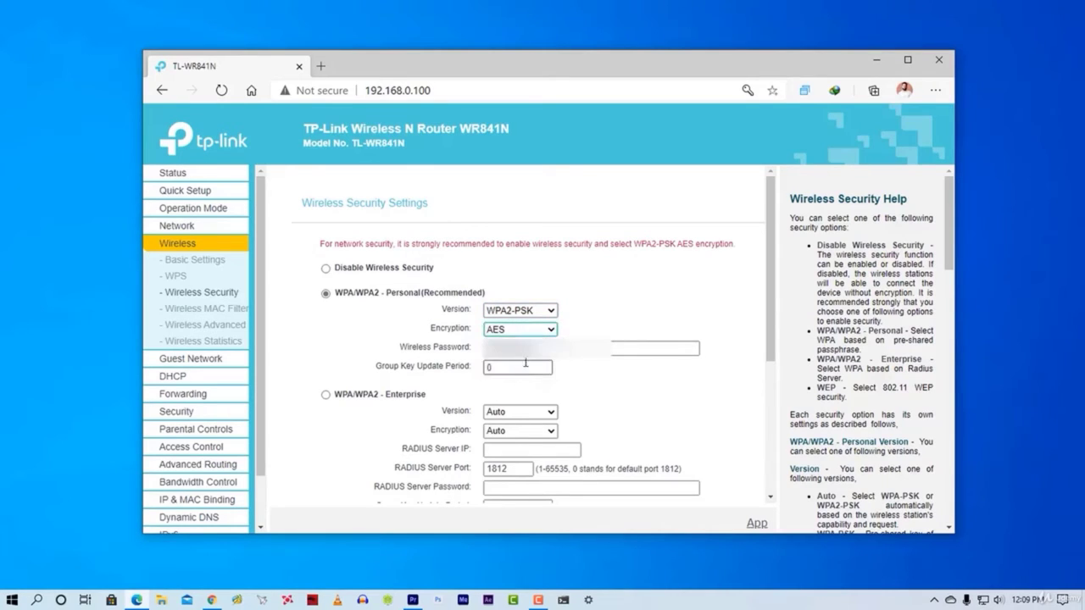
click(520, 331)
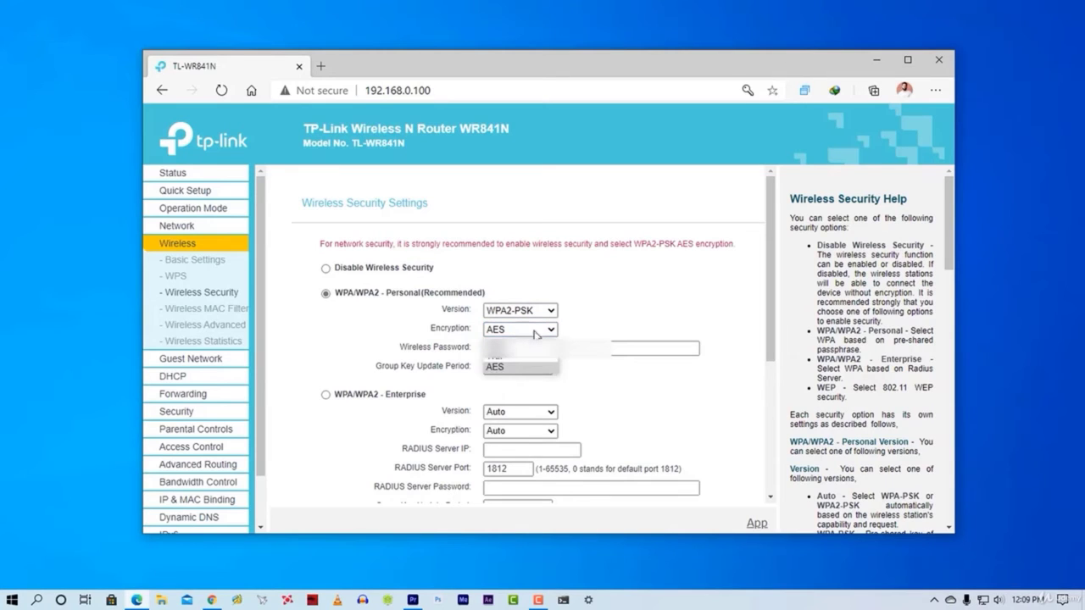
click(519, 367)
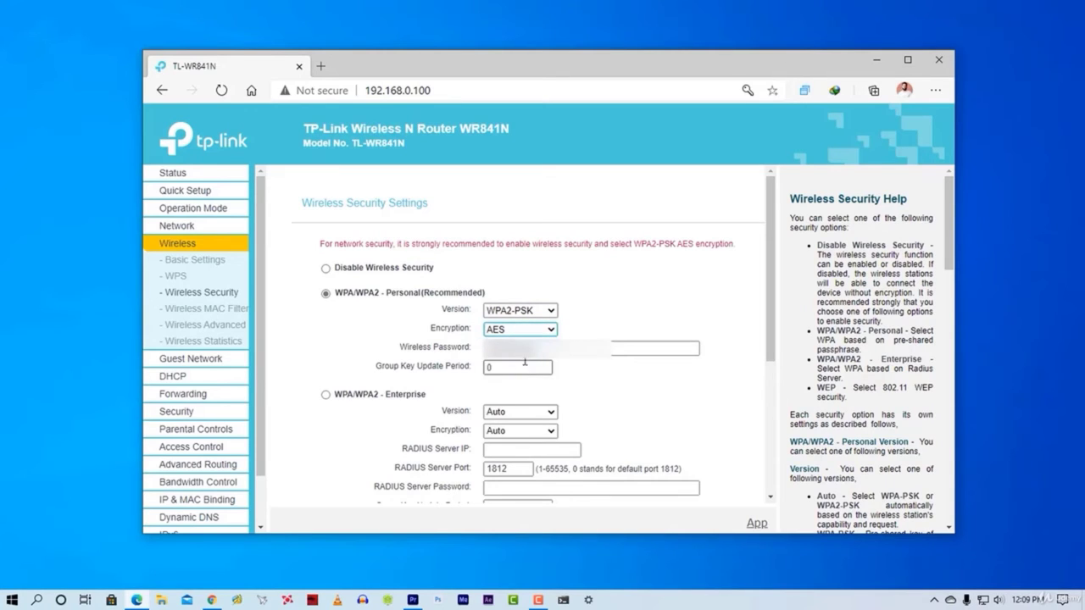
click(605, 329)
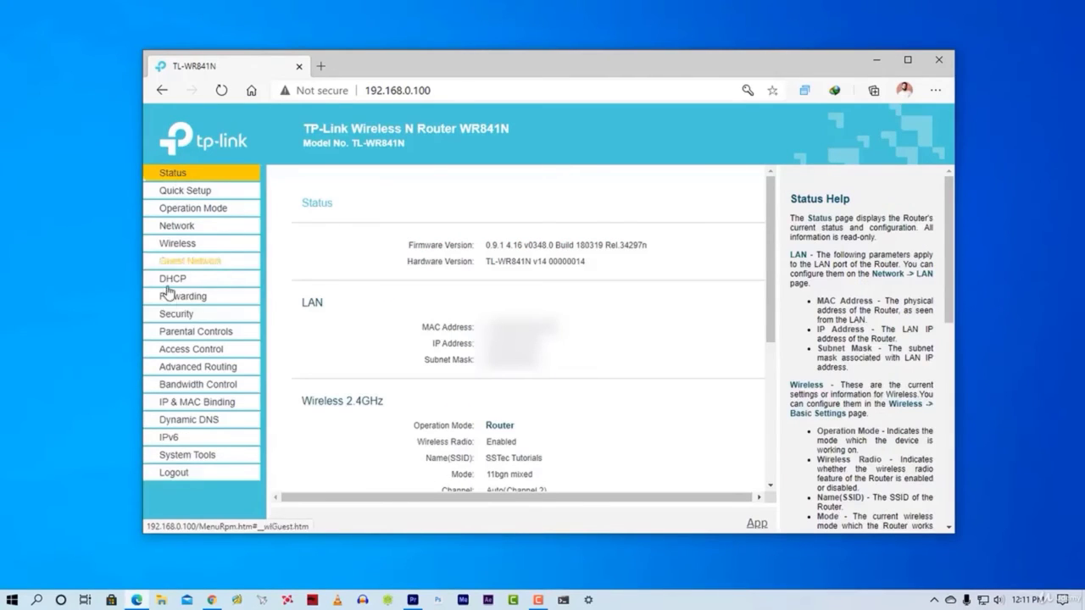
- Verify the SPI firewall is enabled, then keep Local Management allowing all LAN PCs
click(178, 318)
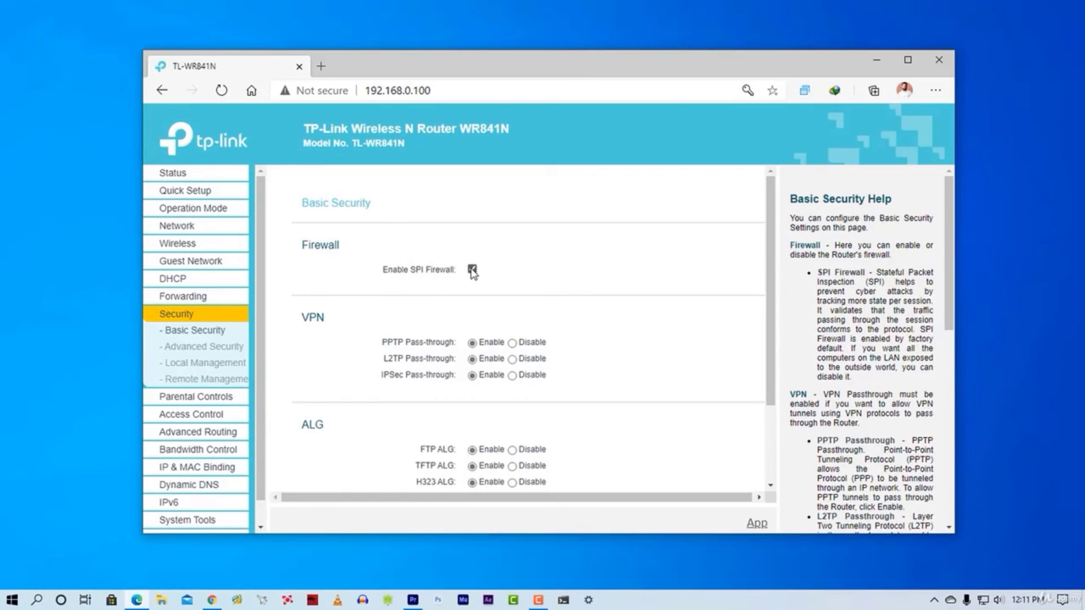
click(188, 371)
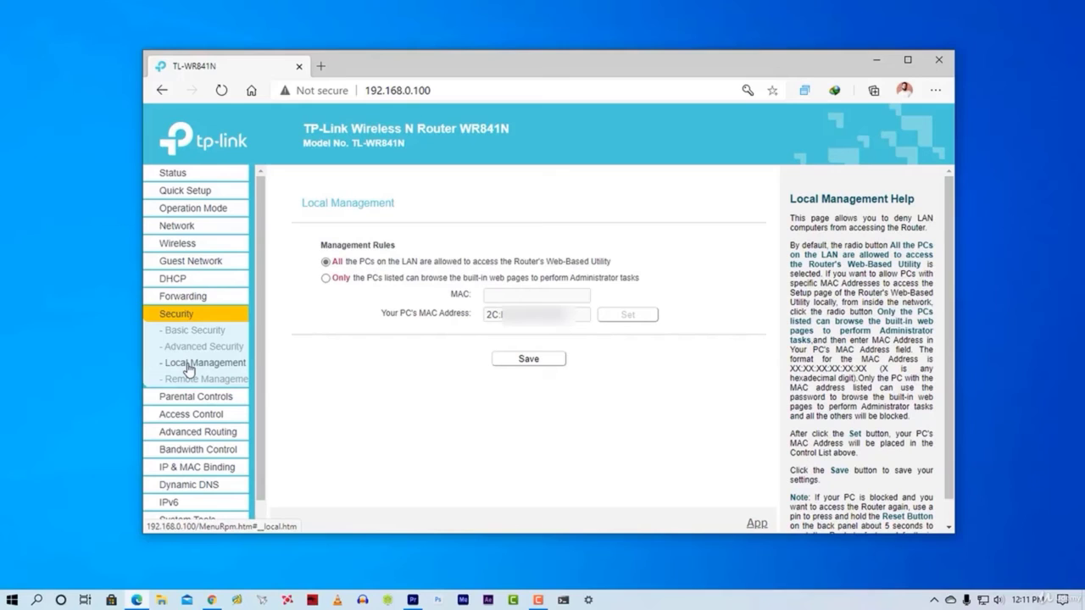
click(325, 279)
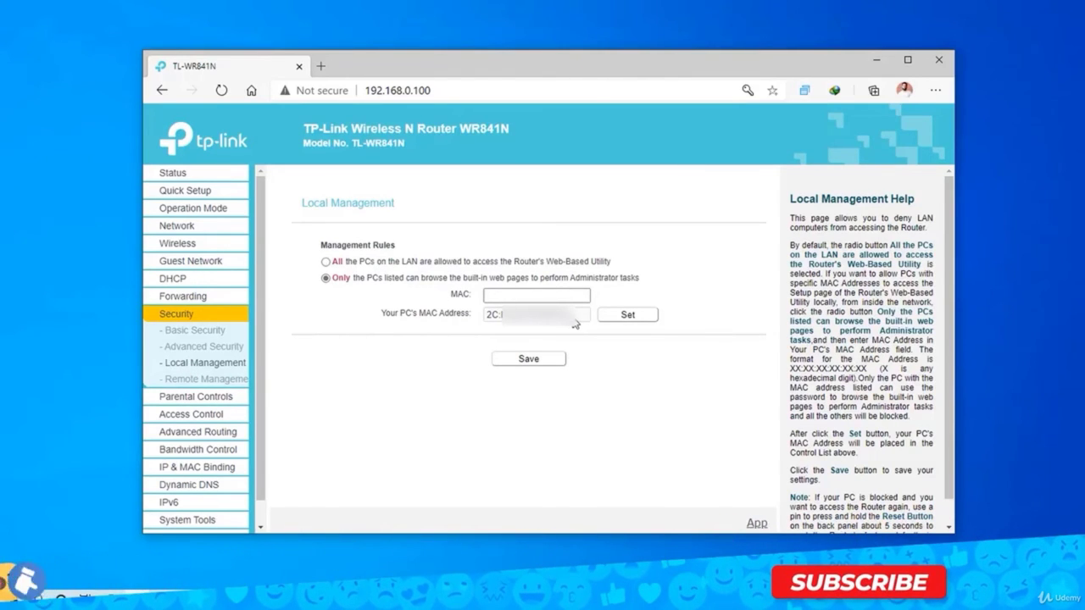
double_click(493, 315)
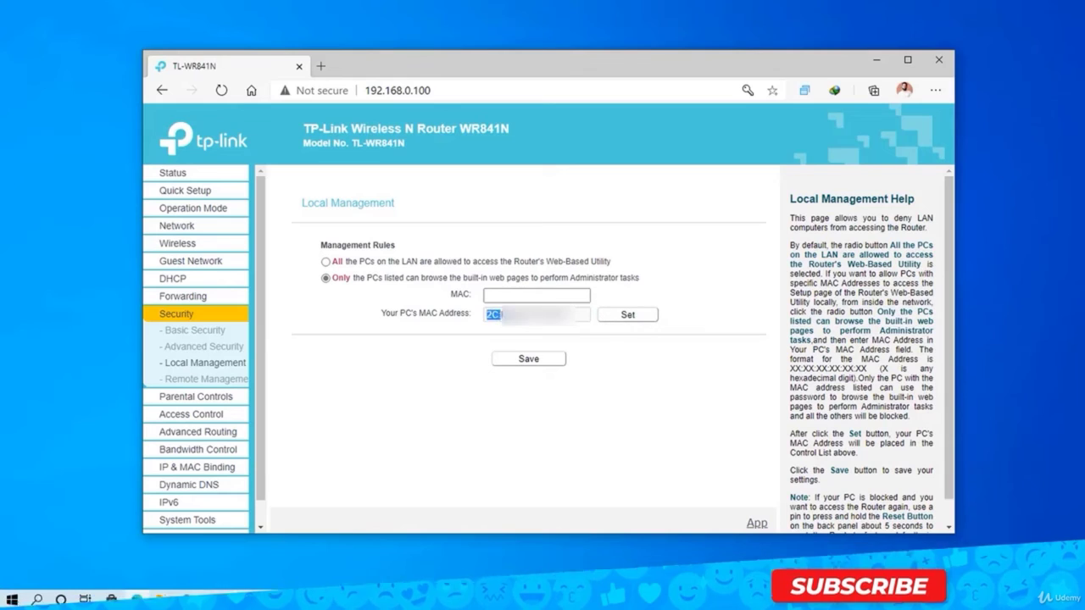
click(326, 262)
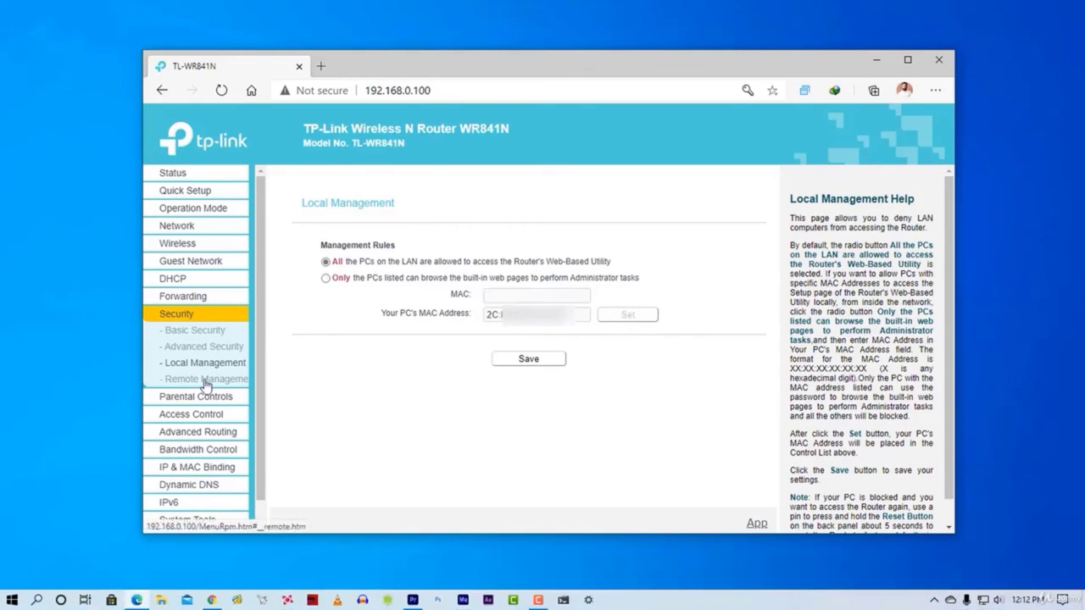
- Review Remote Management's port 80 and IP 0.0.0.0, then go back to Status
click(205, 383)
click(503, 264)
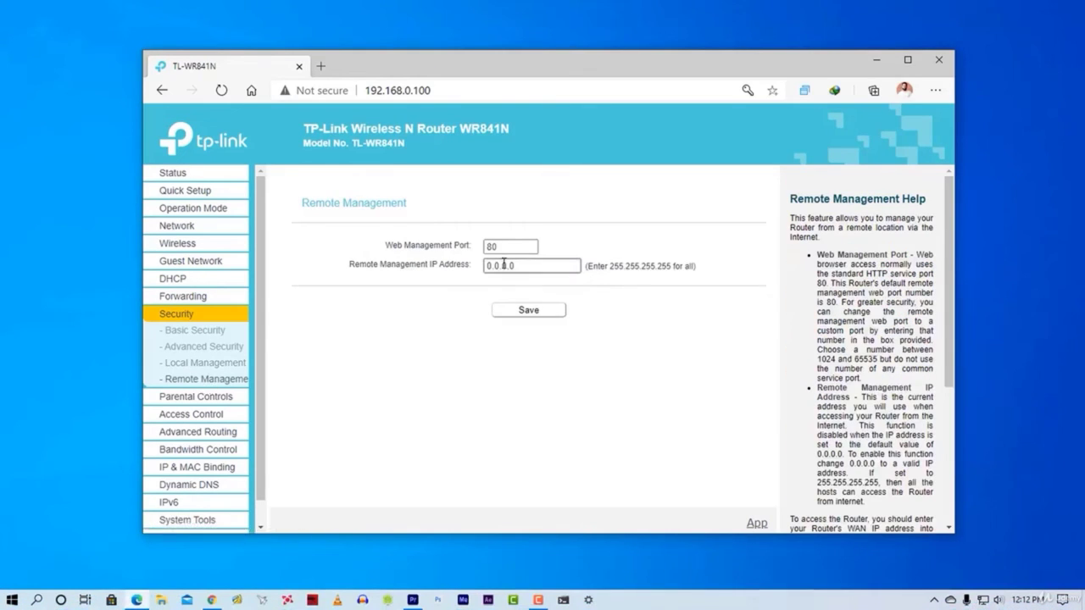
click(448, 280)
click(191, 180)
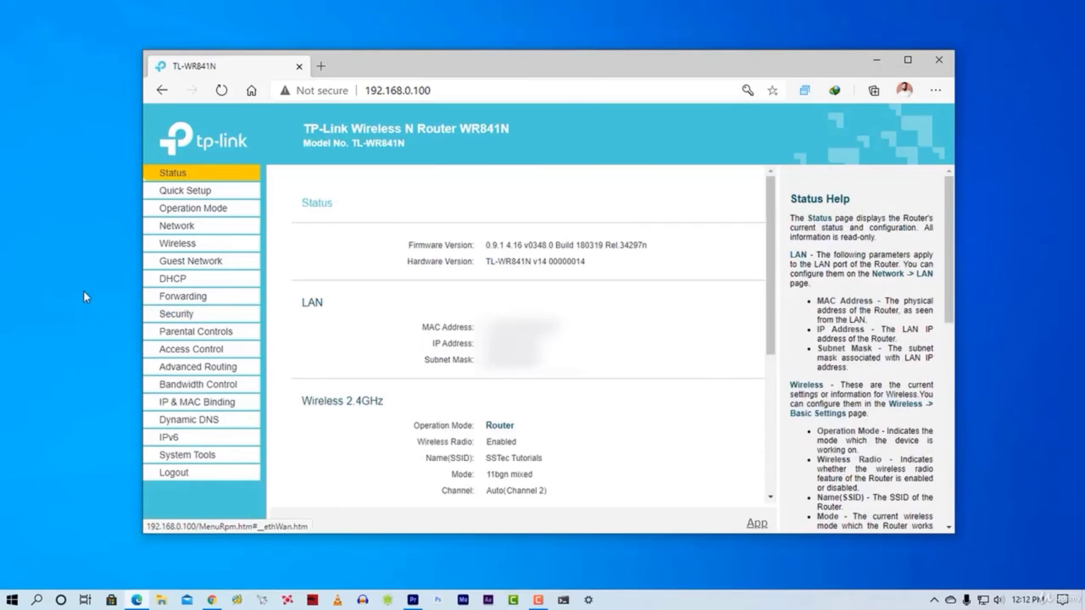